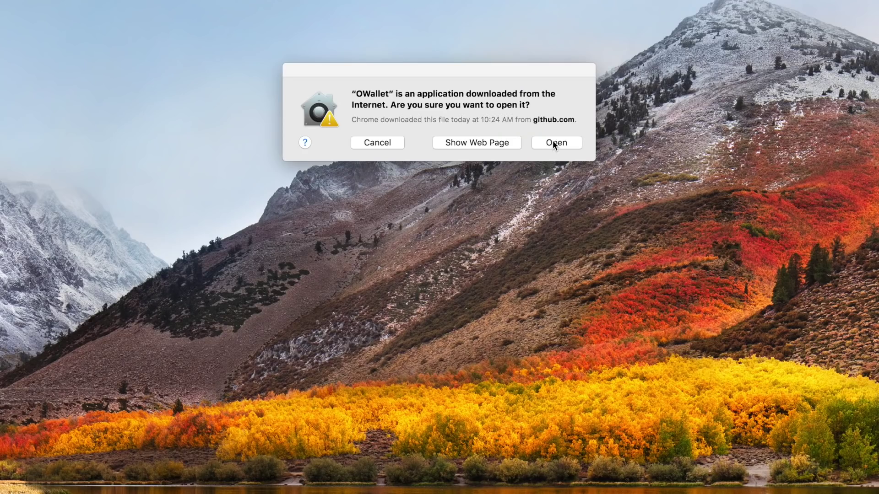
- Confirm opening the downloaded OWallet app from the security prompt
left_click(552, 143)
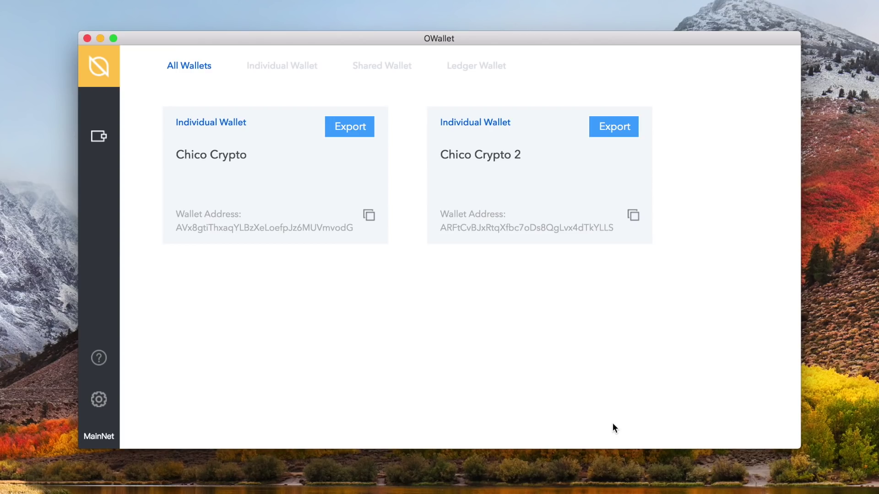
left_click(92, 75)
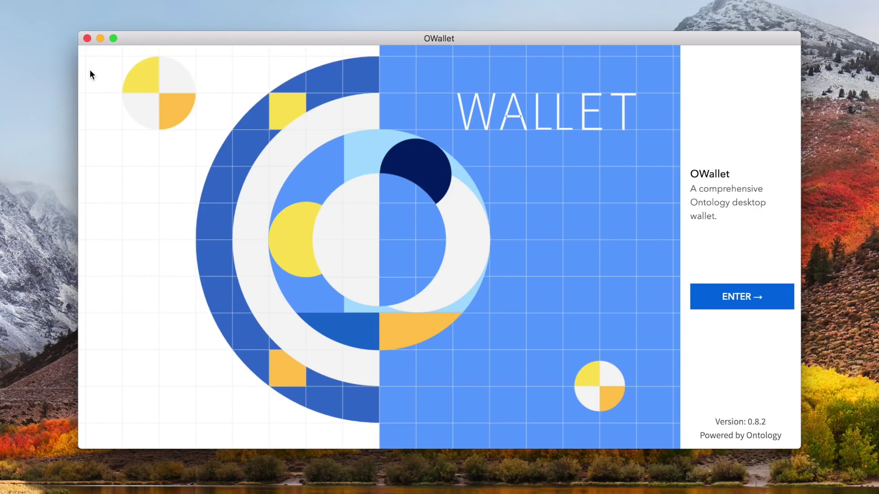
left_click(693, 297)
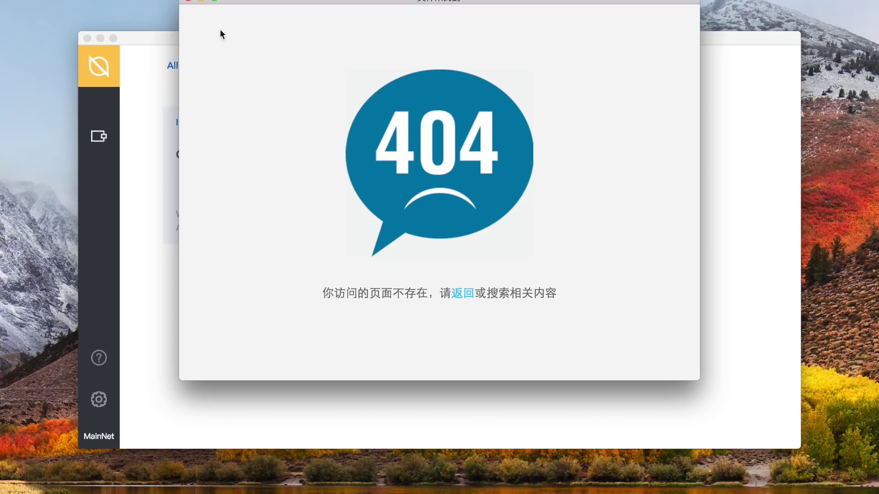
left_click(188, 1)
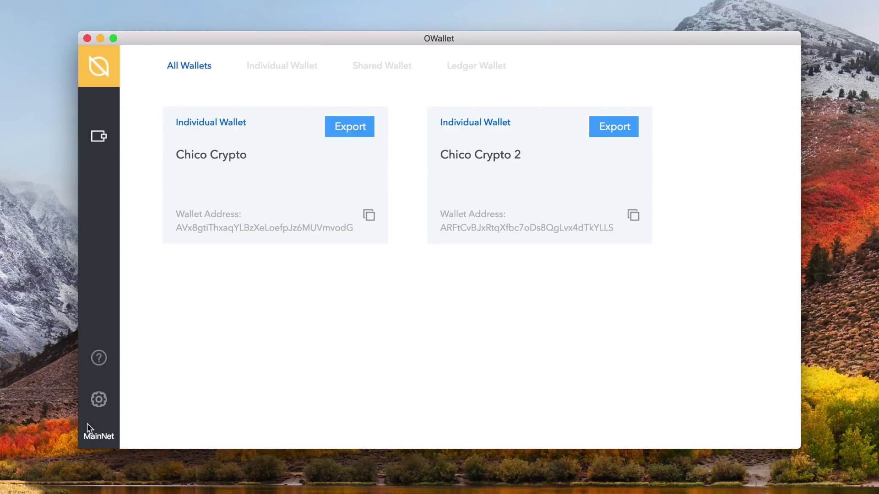
left_click(99, 400)
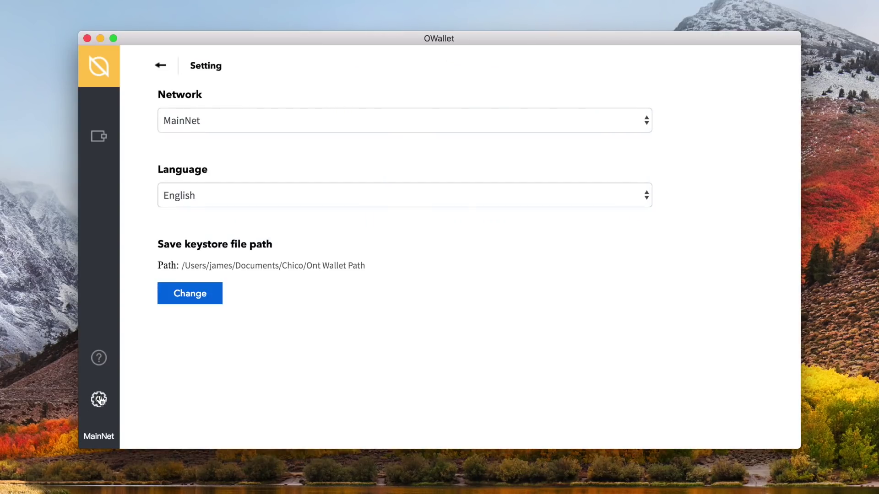
left_click(542, 126)
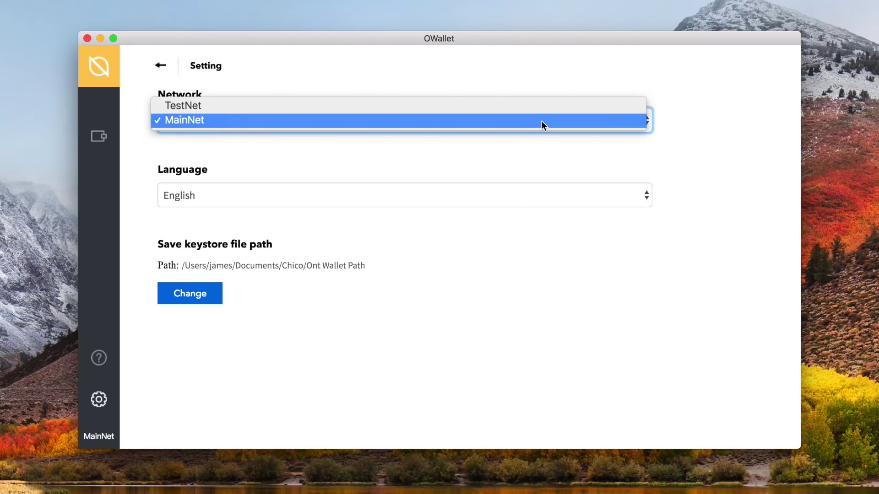
left_click(542, 125)
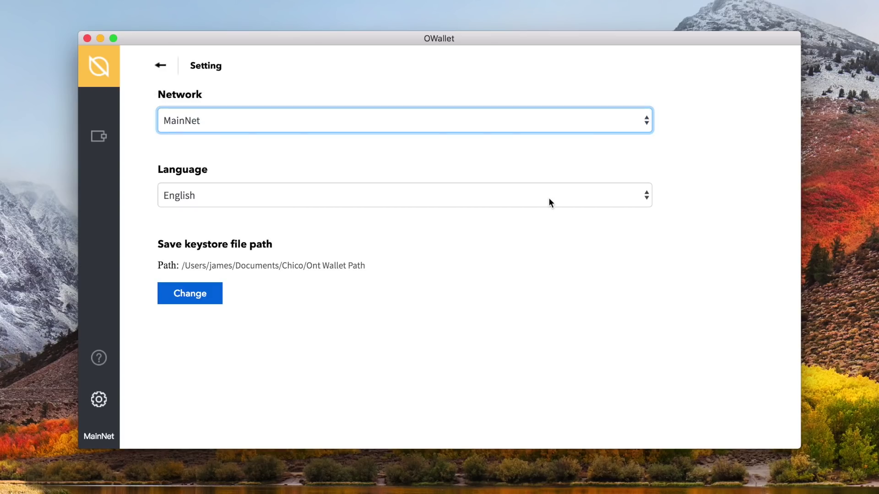
left_click(548, 197)
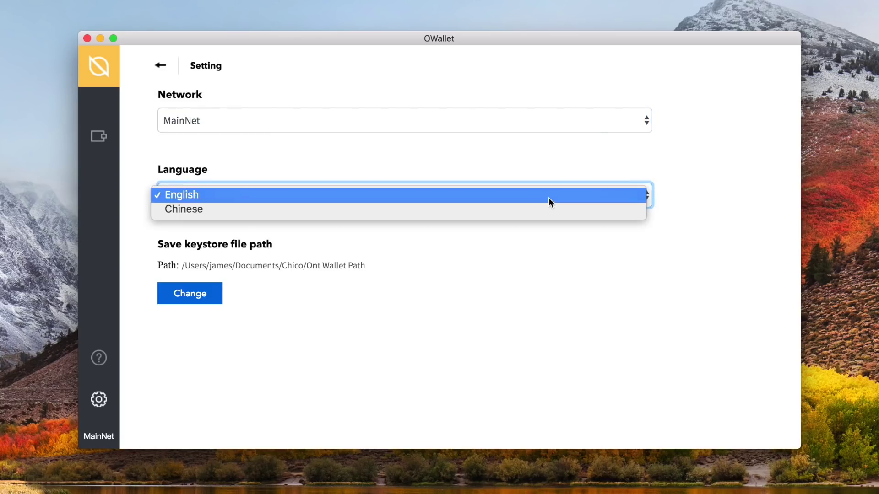
left_click(538, 264)
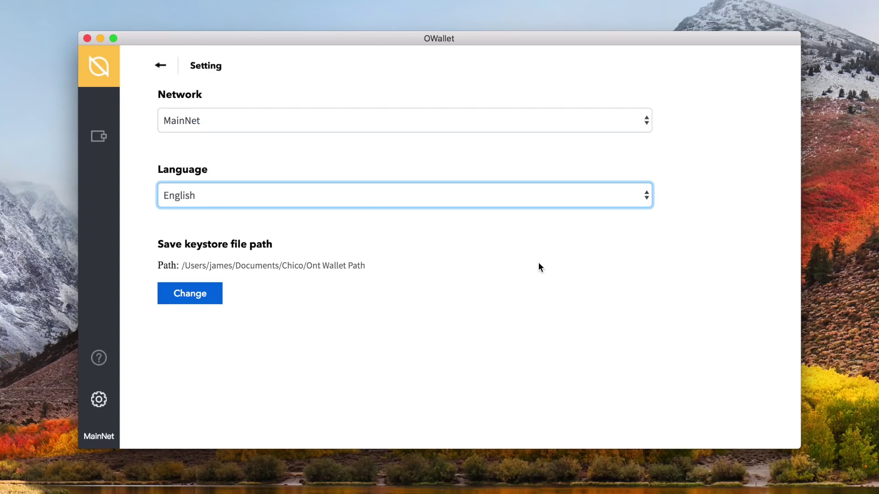
left_click(160, 64)
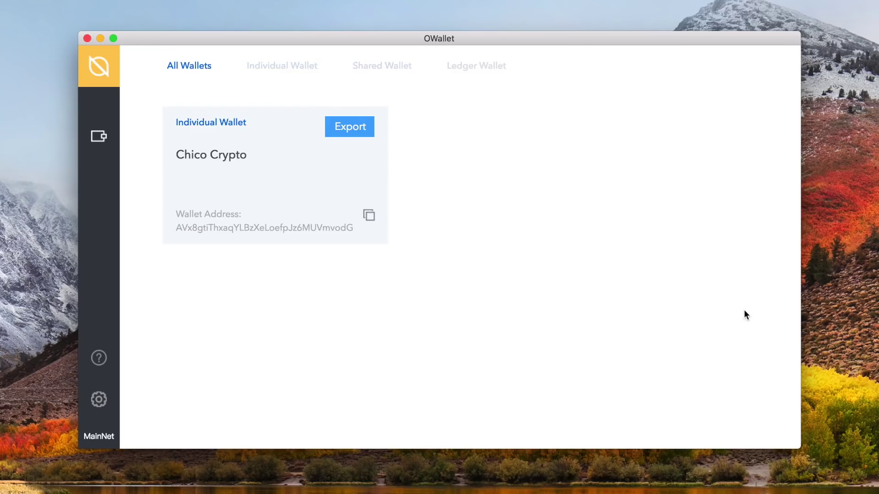
- Start a new individual wallet named 'Chico Crypto 2' and enter its password twice
left_click(297, 70)
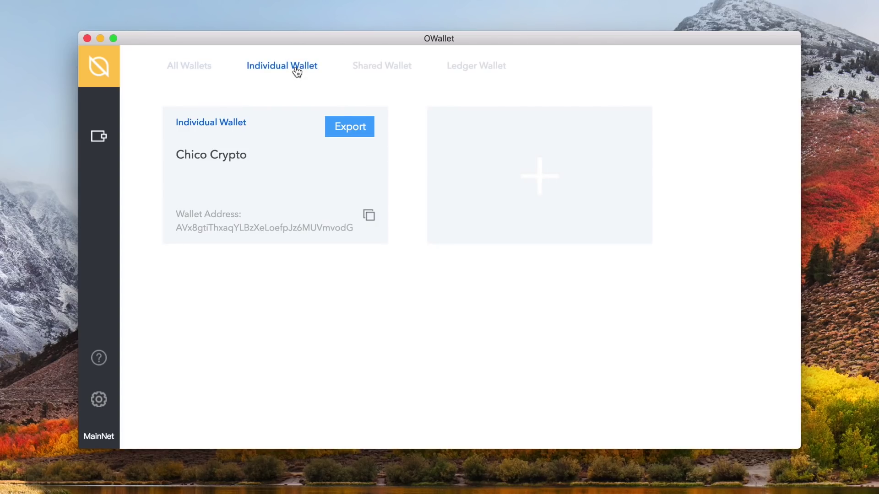
mouse_move(569, 170)
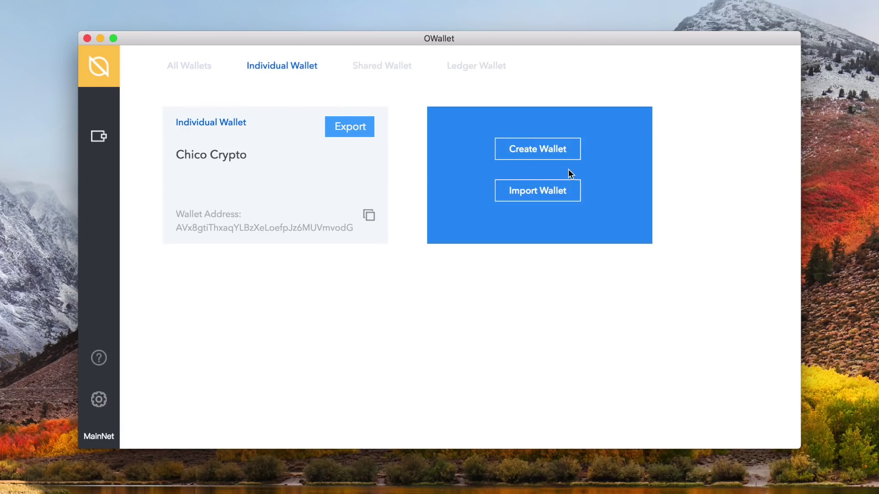
left_click(570, 158)
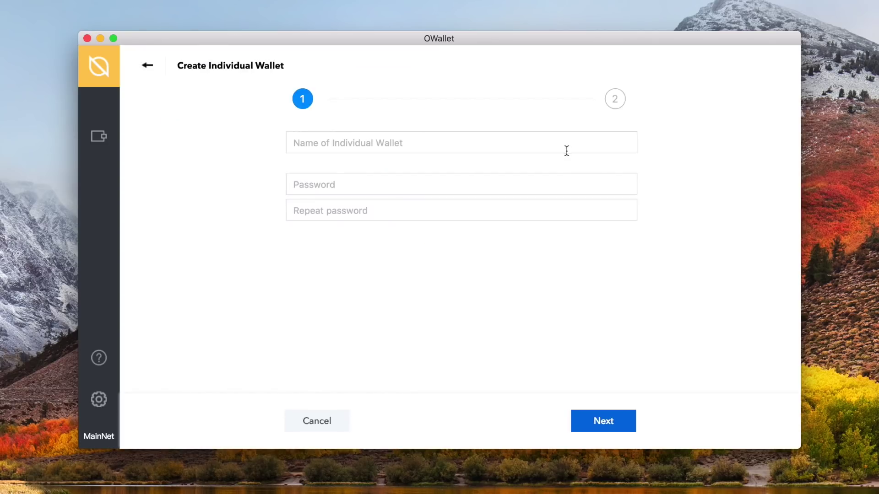
left_click(567, 150)
type("Chico Crypto 2")
left_click(530, 184)
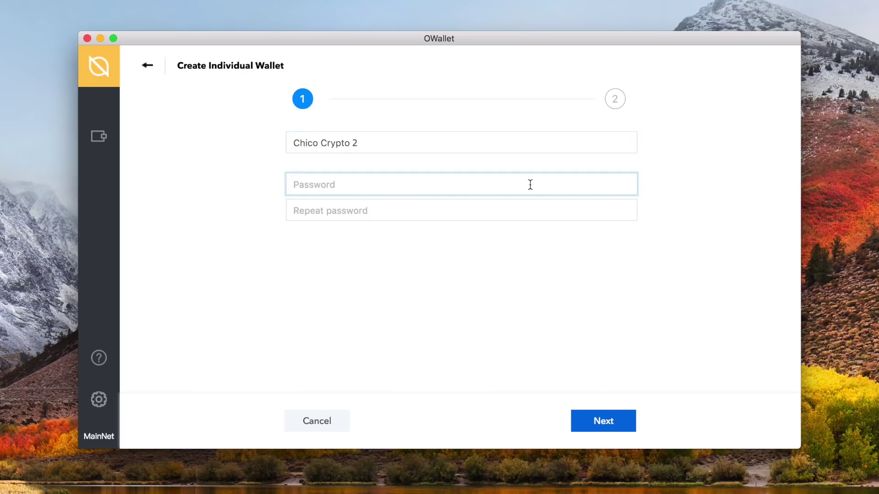
key("super+v")
left_click(384, 204)
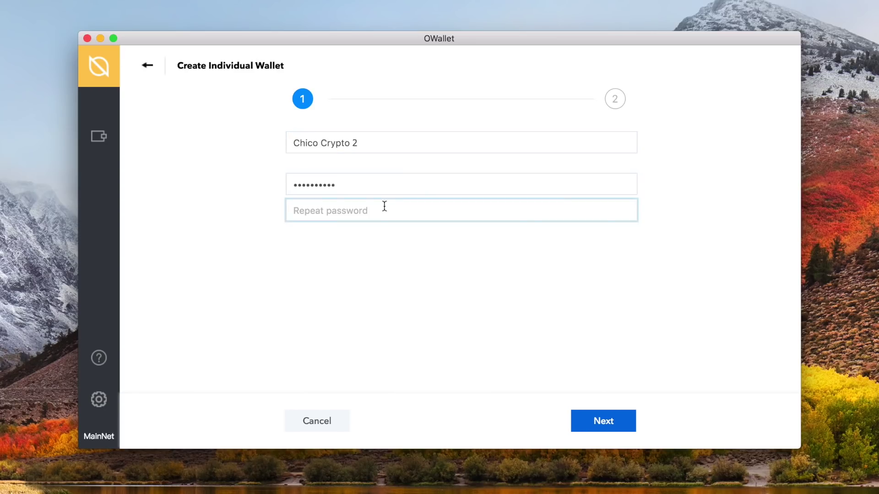
key("super+v")
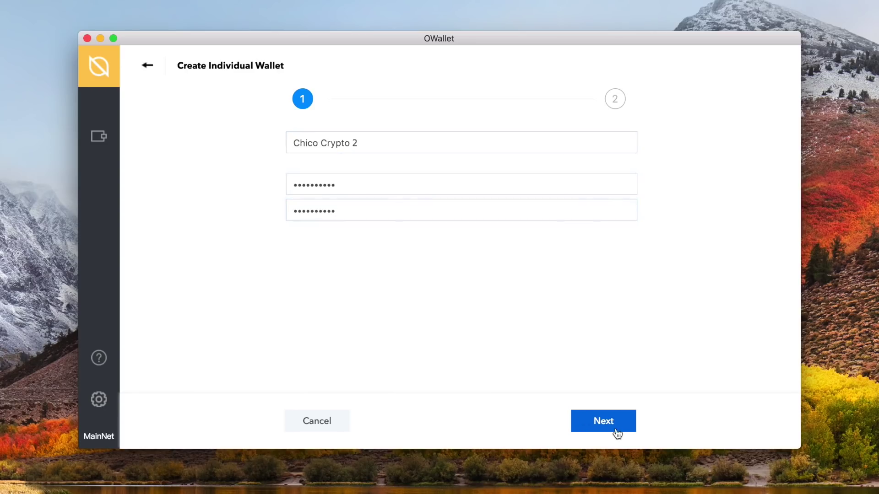
- Save the keystore file Chico Crypto 2.dat into Documents and finish creating the wallet
left_click(616, 430)
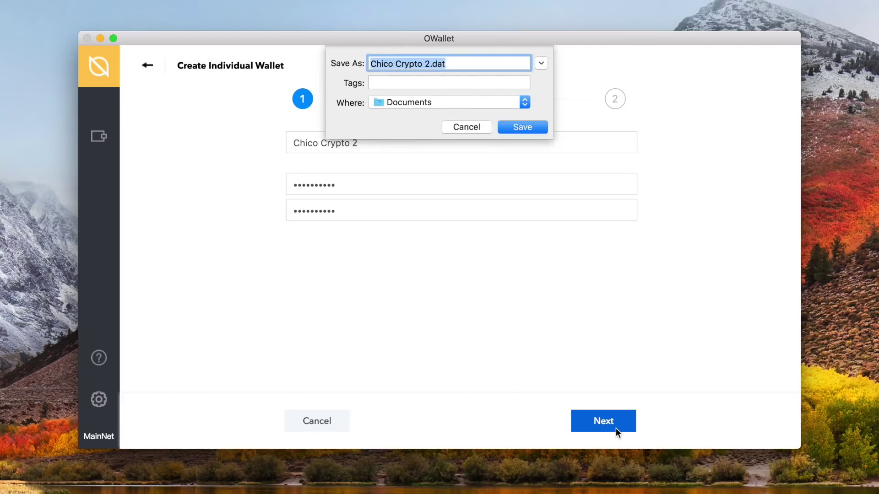
left_click(526, 127)
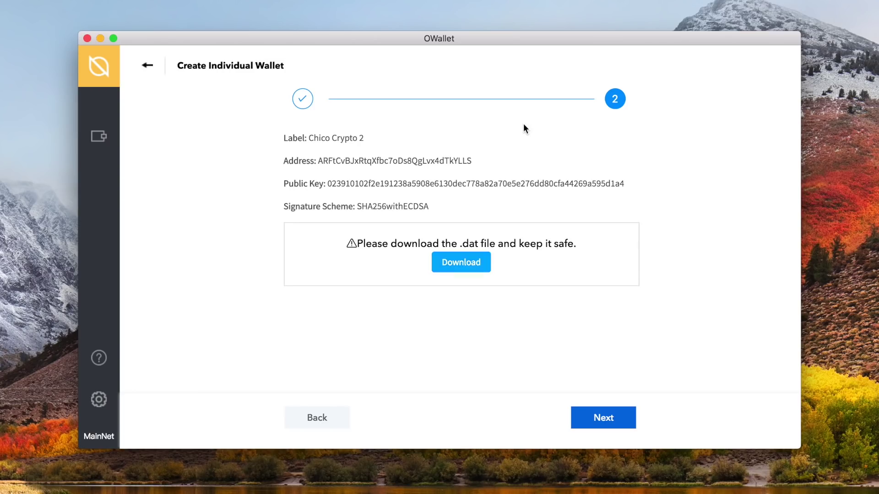
left_click(617, 425)
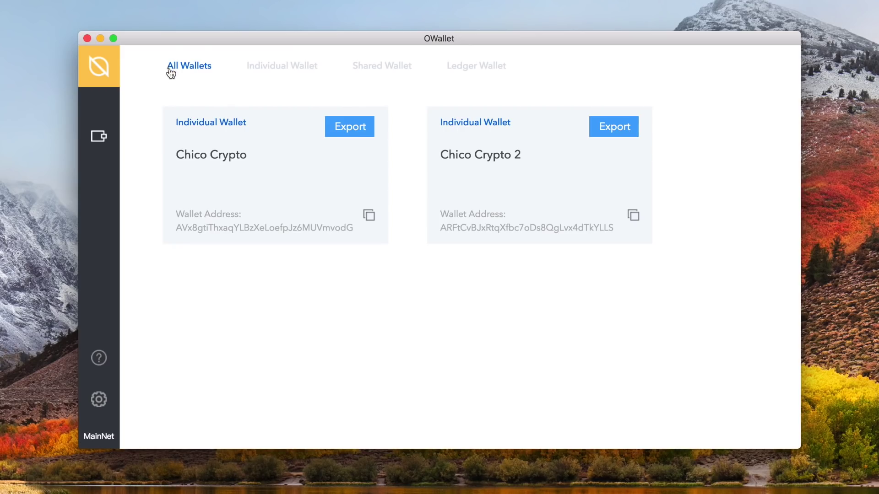
- Open the Chico Crypto wallet to view its 2 ONT and 0 ONG balance
left_click(277, 143)
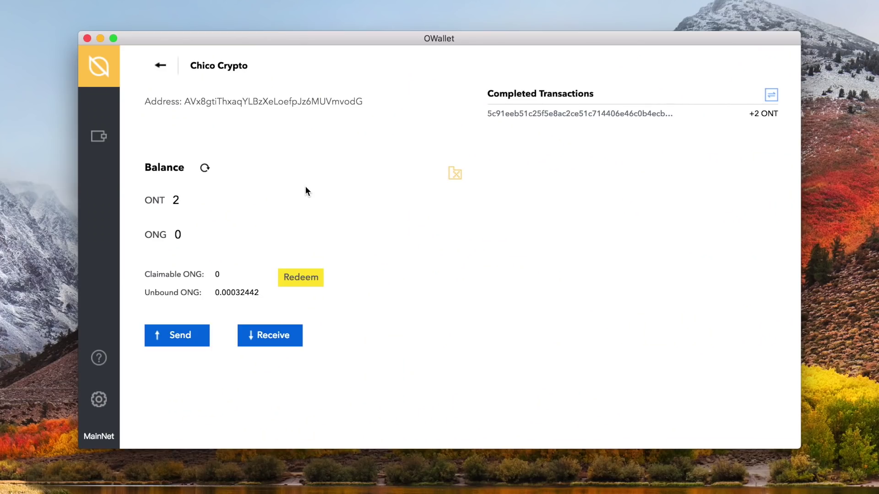
- Transfer 1 ONT from Chico Crypto to the Chico Crypto 2 address, confirming with the wallet password
left_click(206, 332)
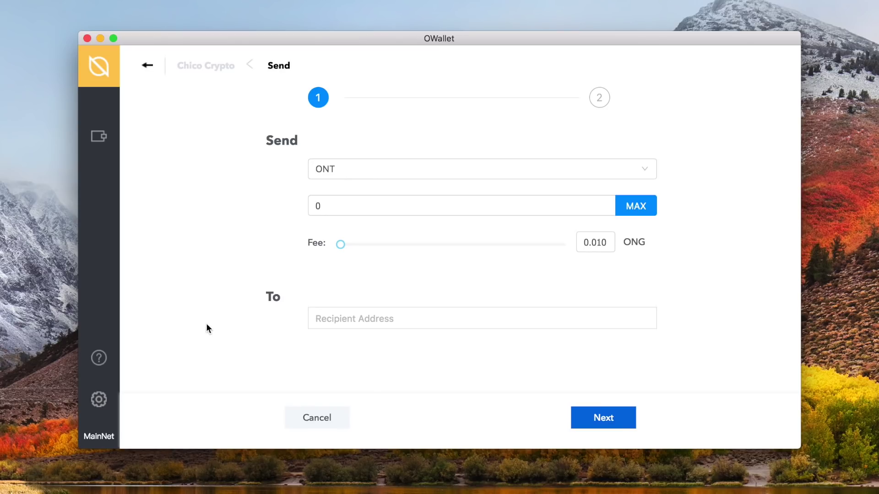
type("1")
left_click(343, 320)
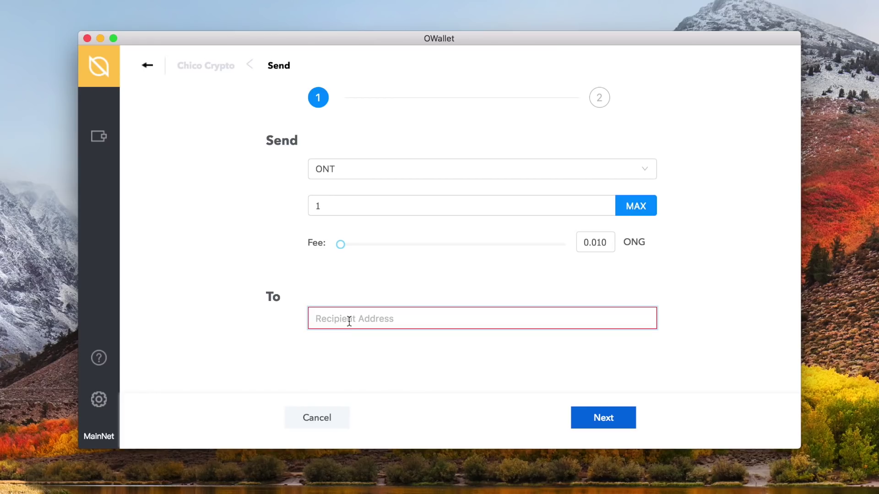
type("ARFtCvBJxRtqXfbc7oDs8QgLvx4dTkYLLS")
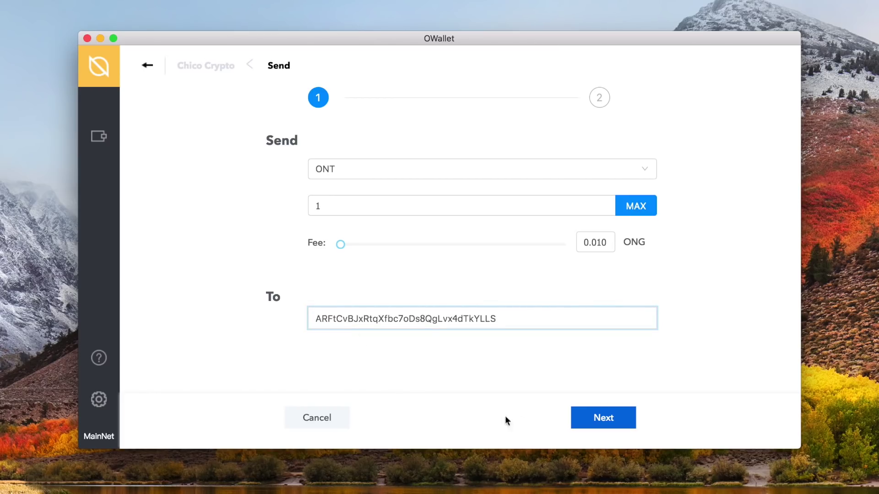
left_click(585, 422)
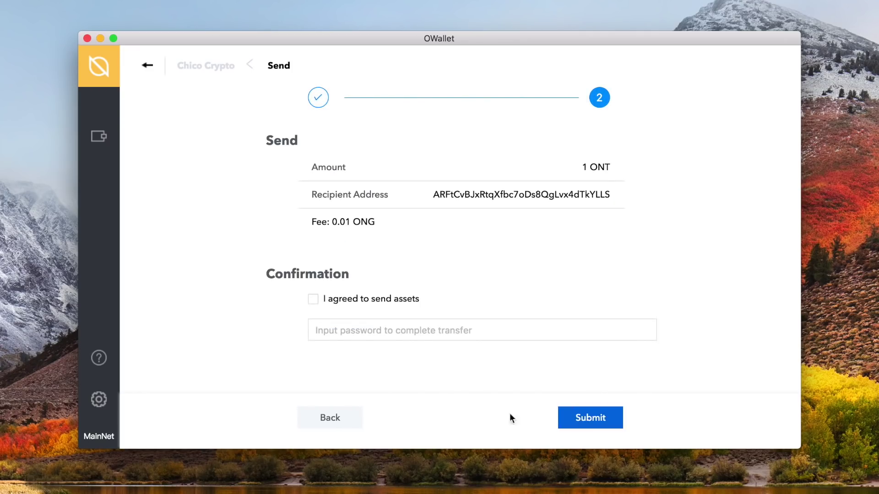
left_click(318, 307)
key("Tab")
key("super+v")
left_click(585, 414)
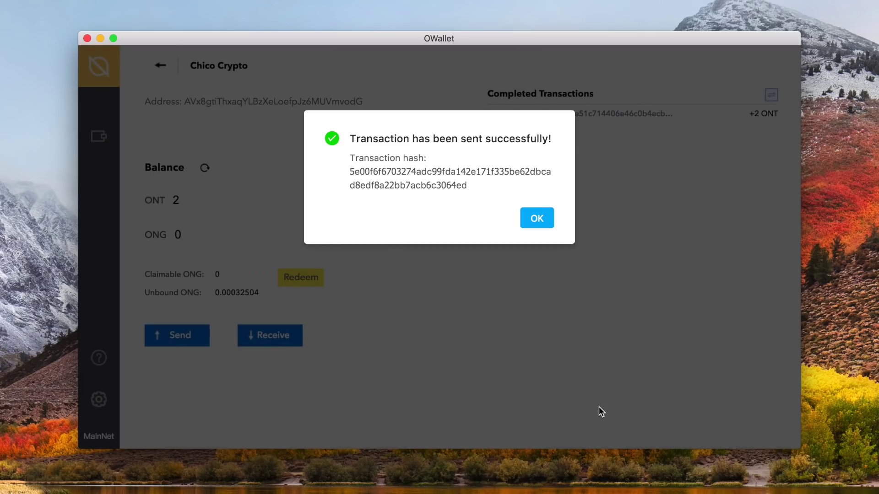
- Dismiss the success message and inspect the received 2 ONT transaction in the explorer, then return
left_click(545, 218)
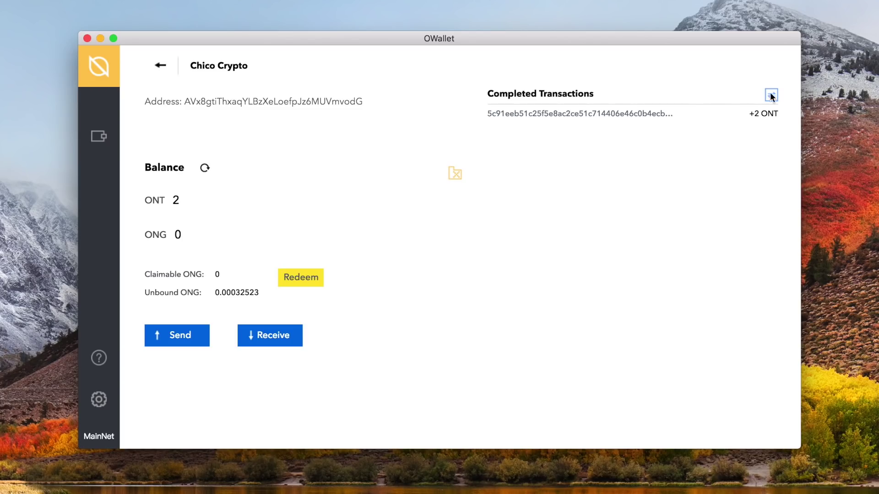
left_click(520, 114)
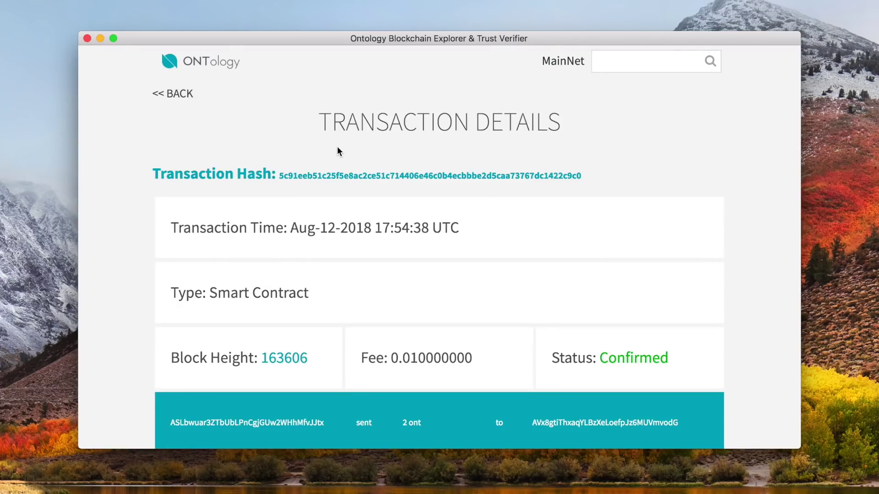
scroll(337, 147, "down", 4)
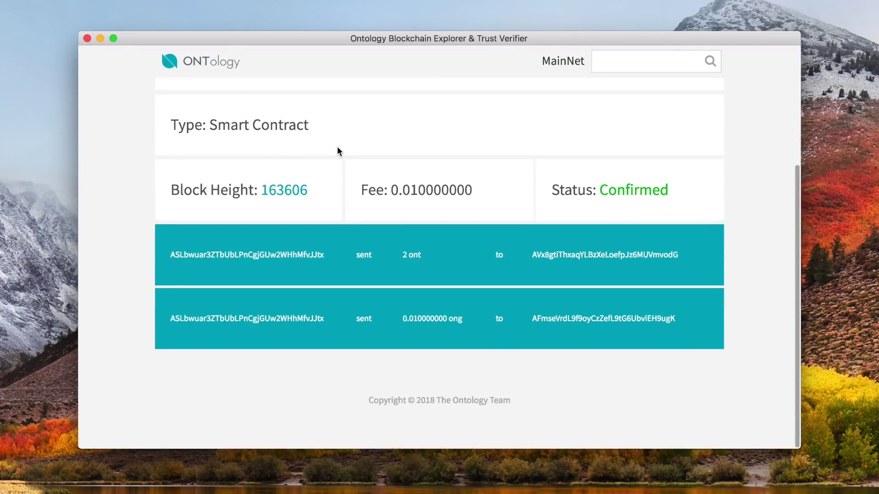
scroll(337, 147, "up", 4)
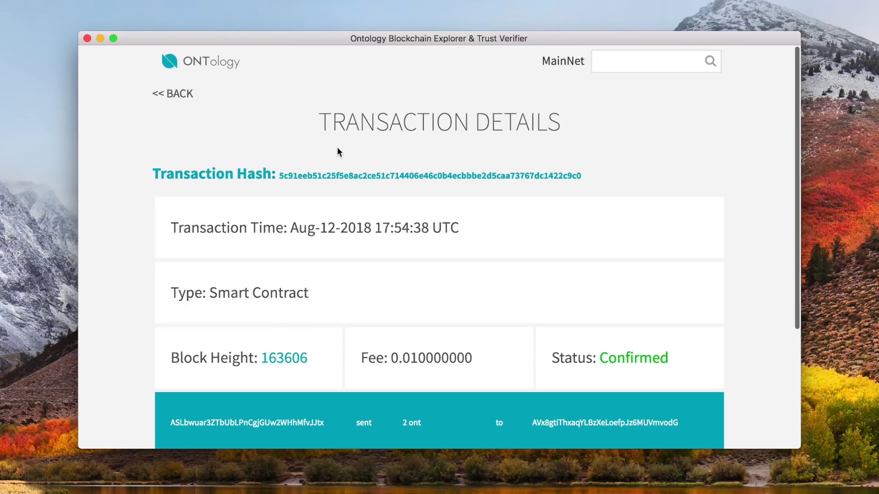
left_click(174, 96)
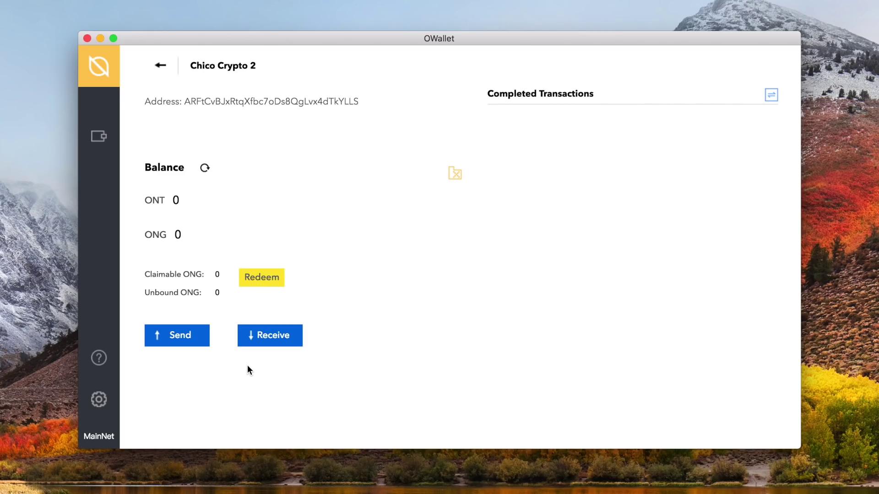
- View Chico Crypto 2's receive QR code and address, then go back to the wallet list
left_click(291, 348)
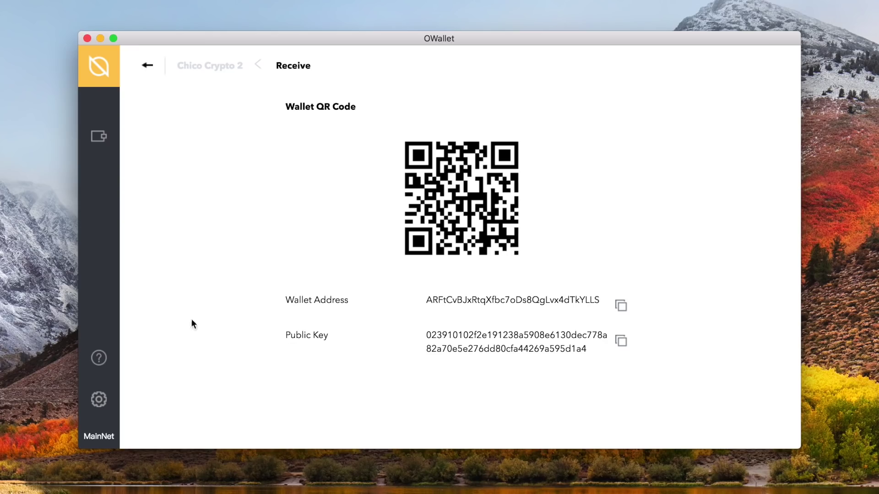
left_click(99, 137)
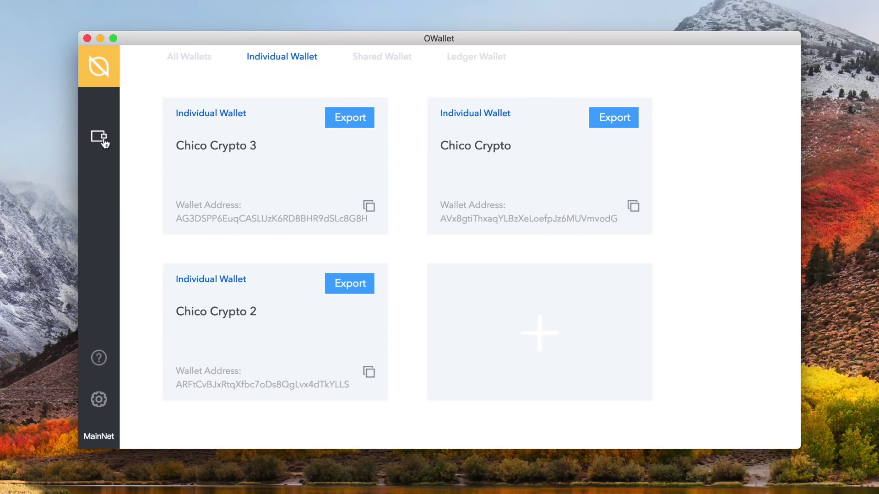
- Fill the private-key import form for 'Chico Crypto O3 Wallet' with key and password, then leave it
mouse_move(473, 347)
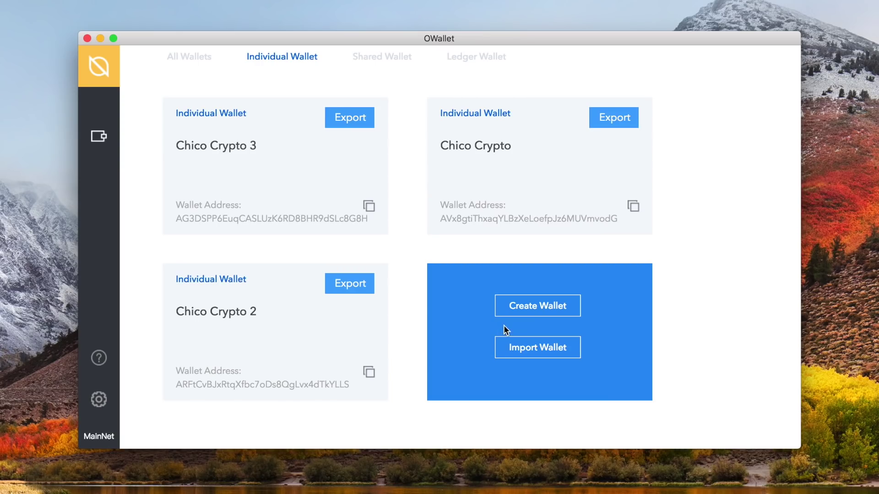
left_click(568, 360)
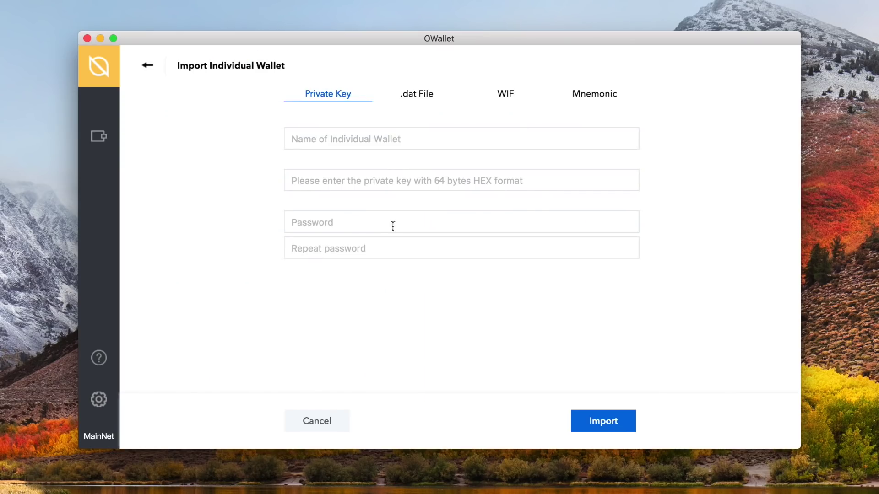
left_click(372, 138)
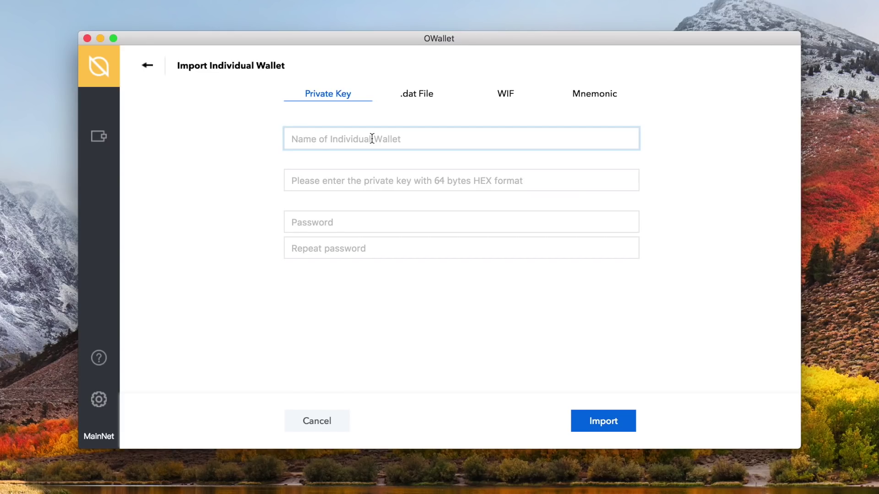
type("Chico Crypto O3 Wallet")
key("Tab")
key("super+v")
left_click(289, 231)
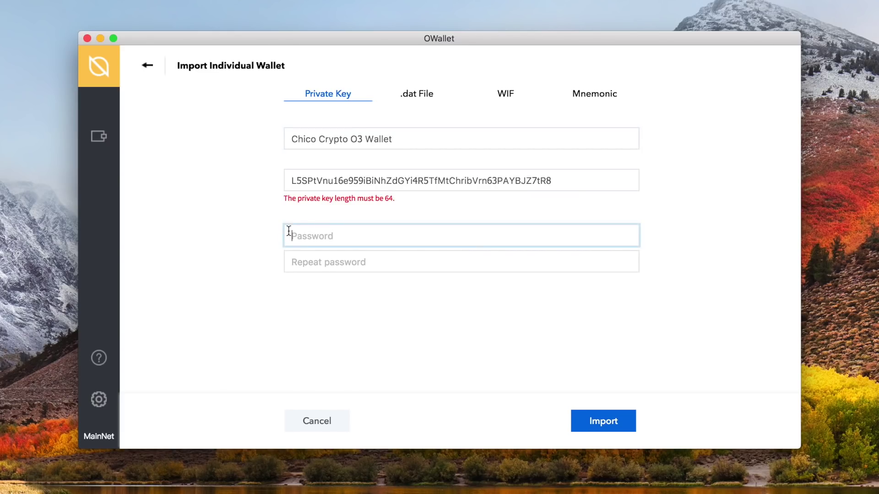
key("super+v")
key("Tab")
key("super+v")
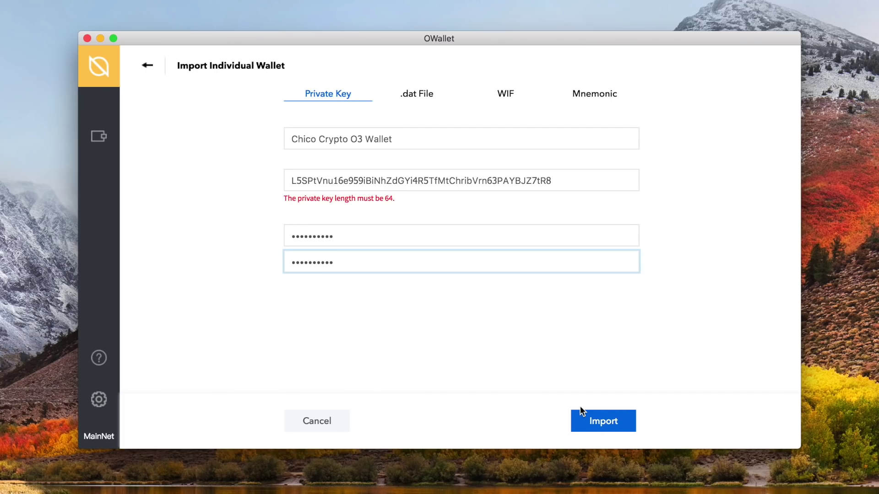
left_click(150, 66)
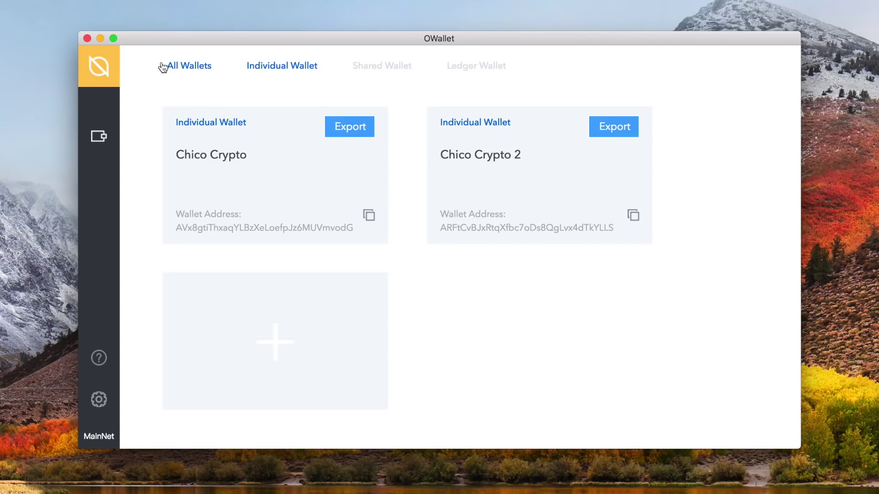
- Export the Chico Crypto wallet as a .dat file, then show the shared wallets and begin a new one
left_click(359, 129)
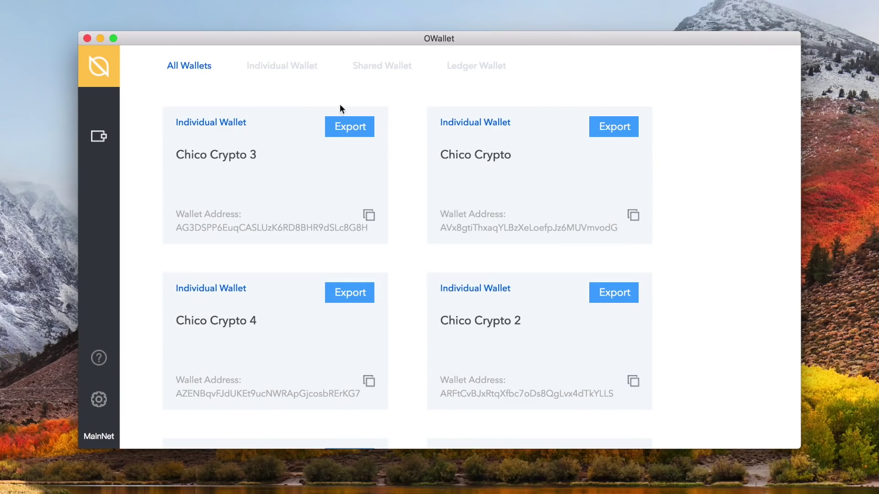
left_click(382, 69)
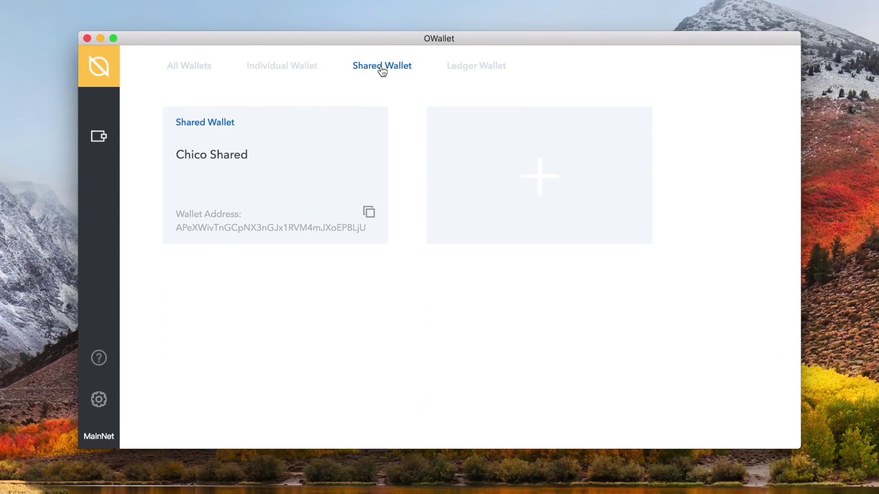
mouse_move(448, 191)
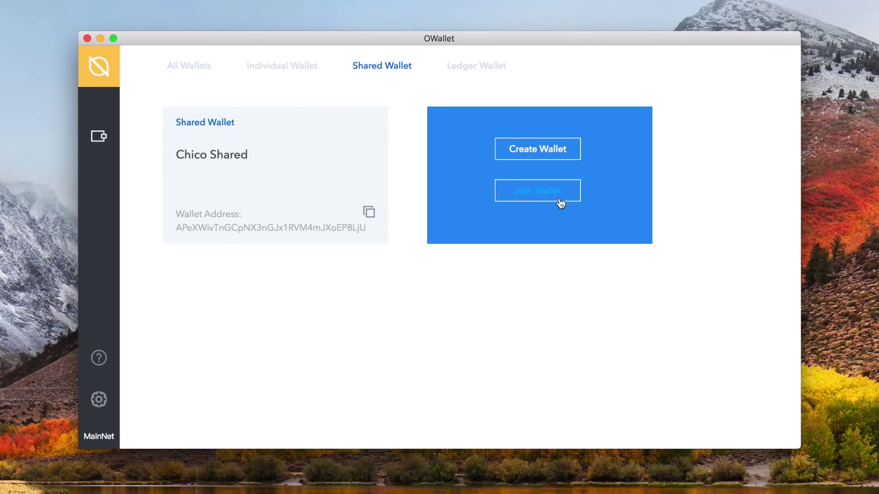
left_click(554, 154)
- Name the shared wallet 'Chico Shared 2' and add third copayer Chico 6 with its public key
left_click(553, 149)
type("Chico Shared 2")
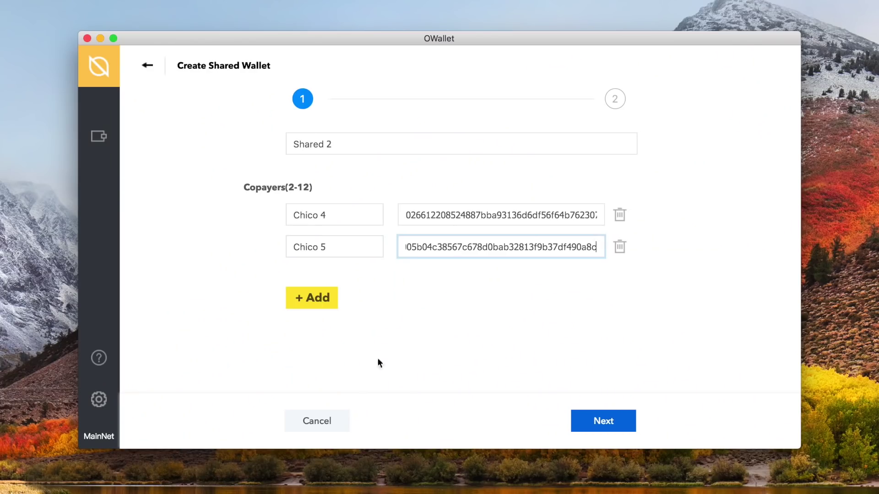
left_click(323, 309)
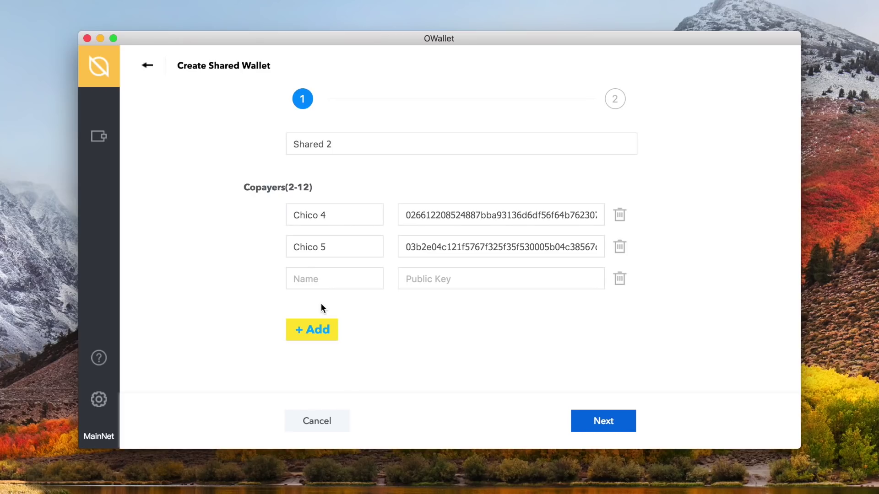
left_click(338, 280)
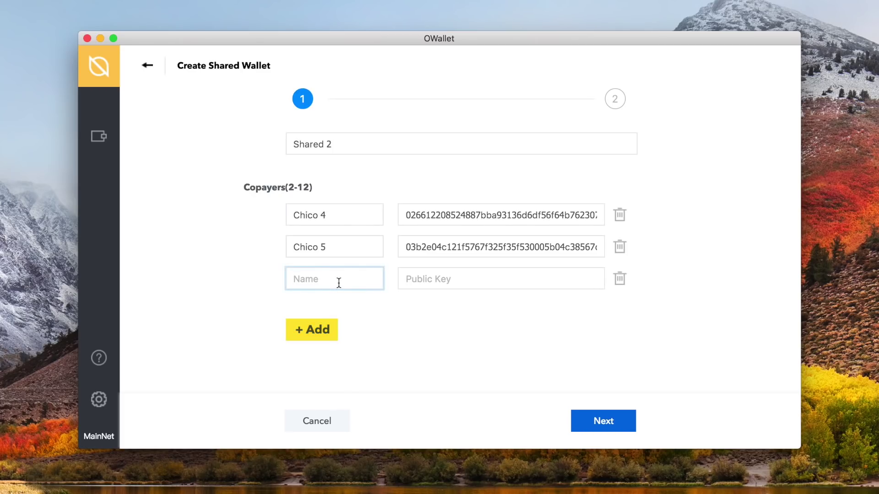
type("Chico 6")
left_click(447, 279)
key("super+v")
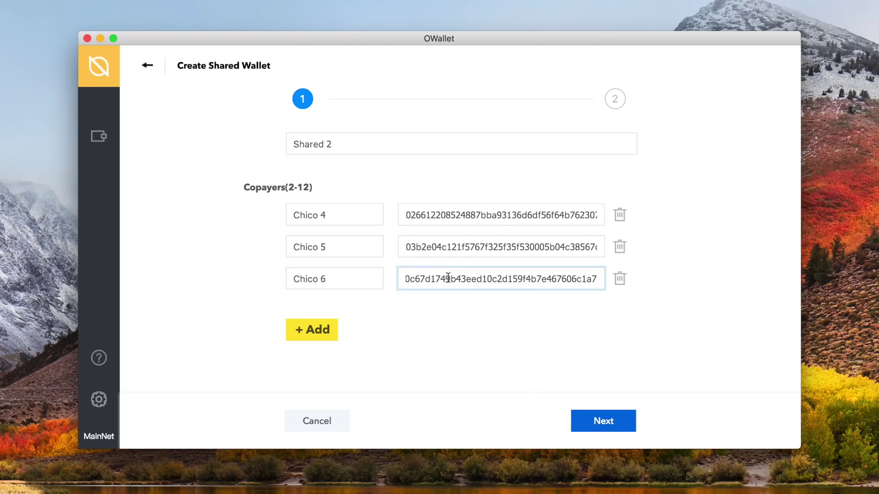
left_click(592, 421)
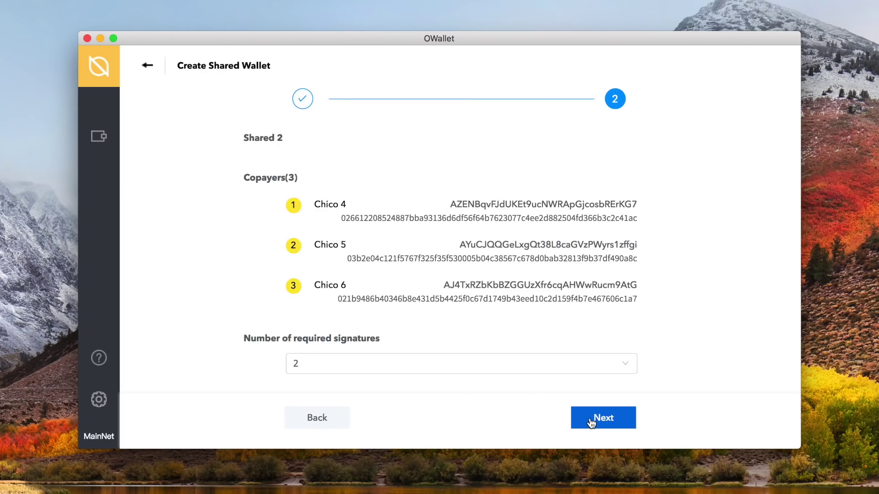
- Require 2 signatures from the three copayers and submit the shared wallet
left_click(587, 364)
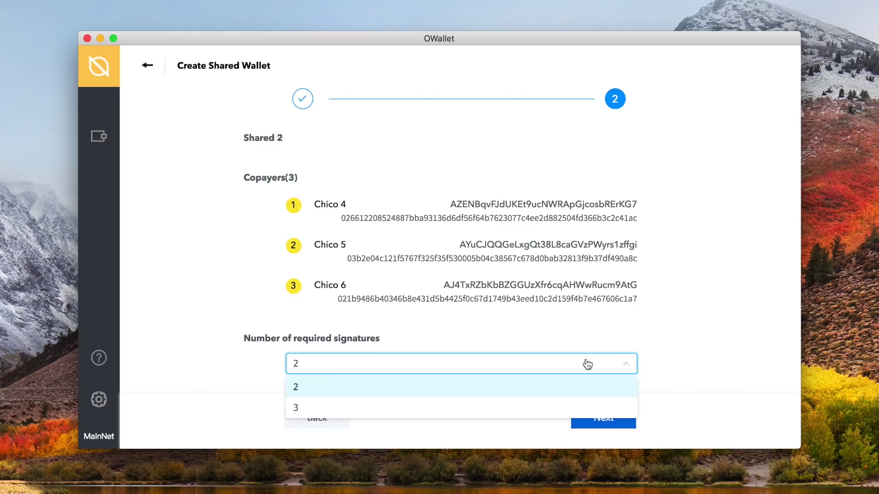
left_click(563, 408)
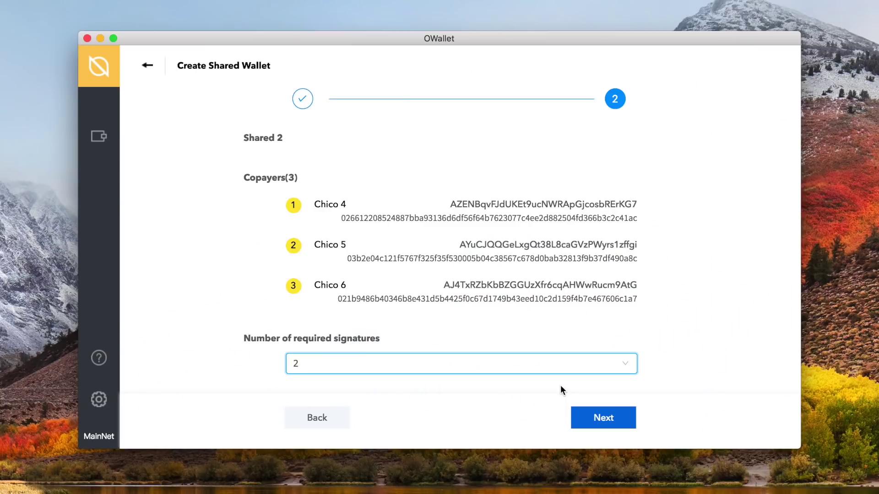
left_click(598, 419)
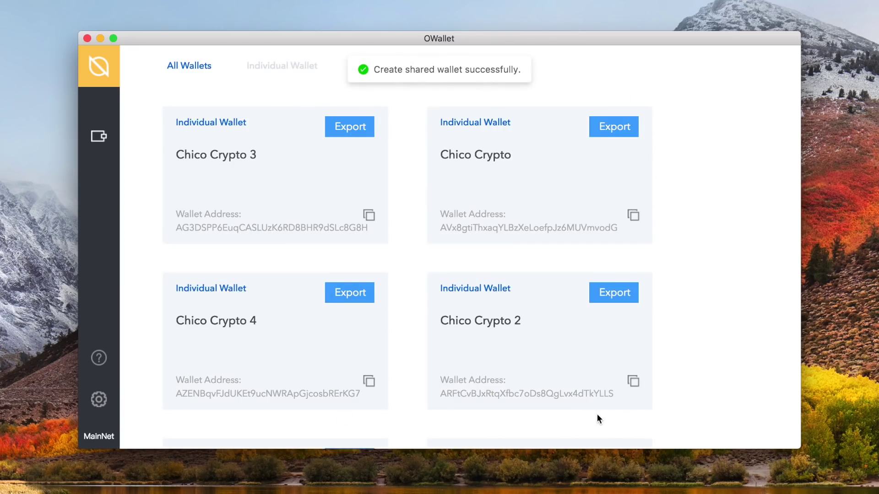
- Scroll down the All Wallets list and open the Shared 2 wallet's details
scroll(598, 418, "down", 10)
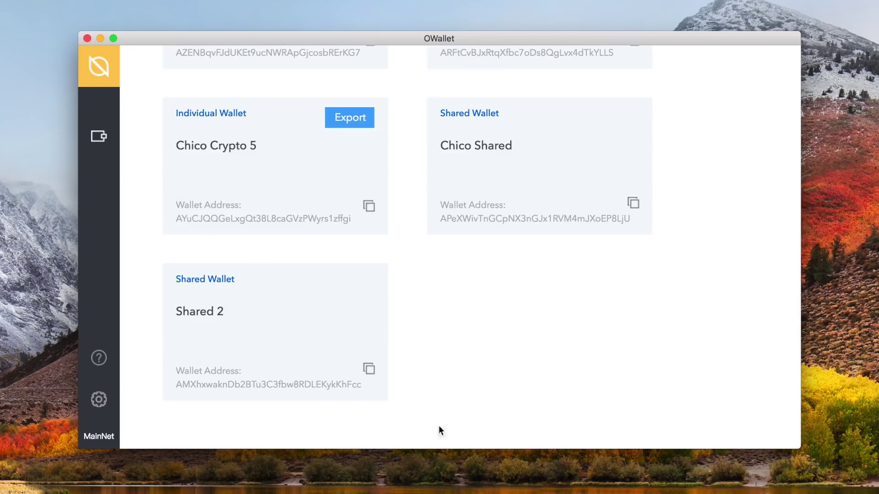
left_click(291, 313)
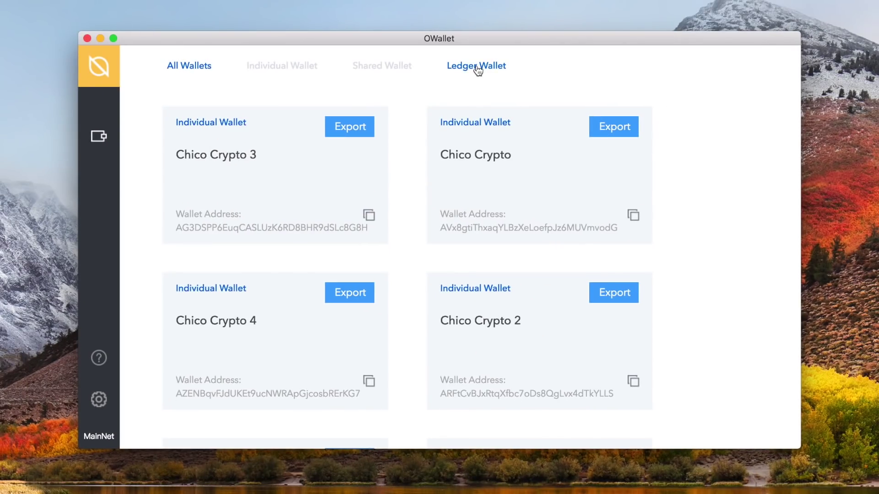
- Switch the wallet list to the Ledger Wallet section
left_click(478, 70)
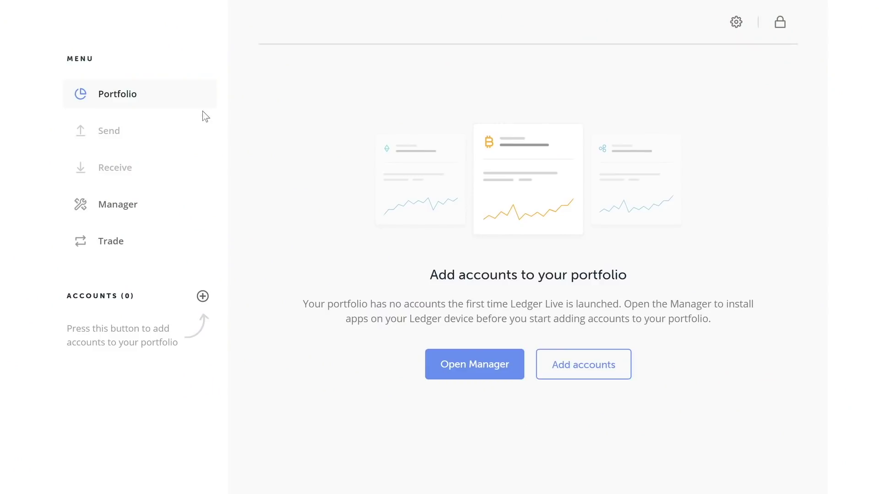
- In Ledger Live's Manager, find Ontology in the app catalog and install it on the device
left_click(164, 214)
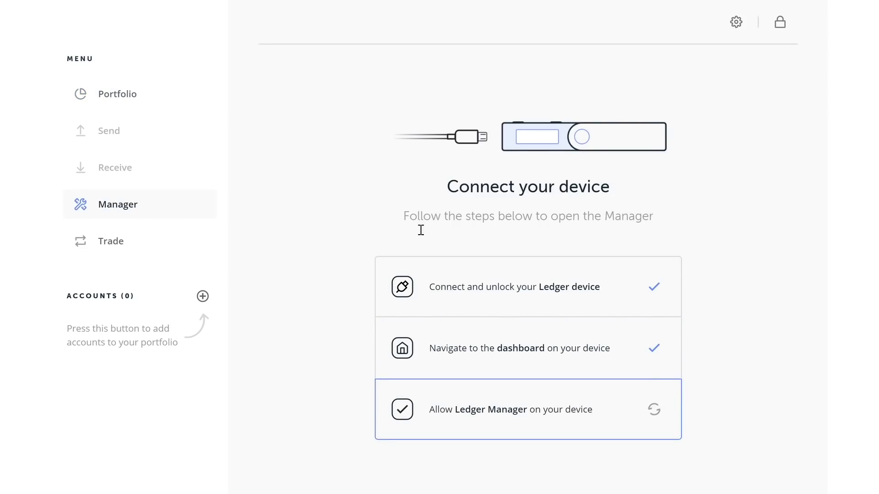
scroll(798, 246, "down", 15)
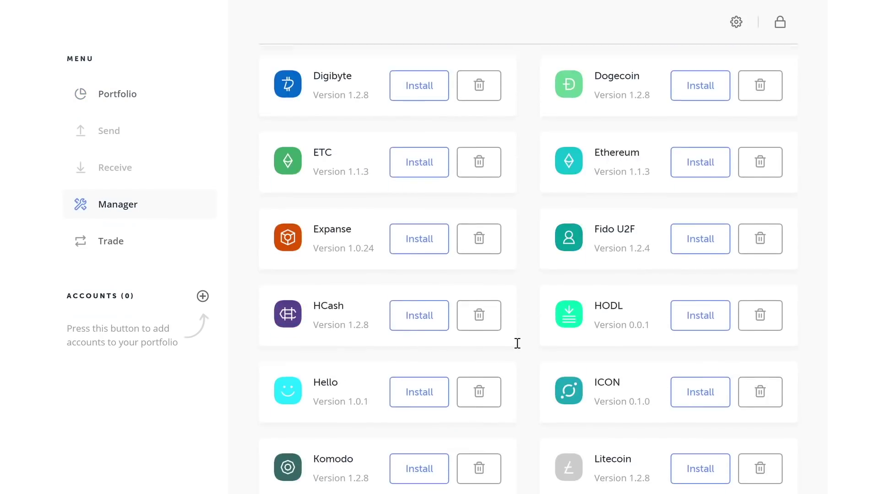
scroll(517, 343, "down", 2)
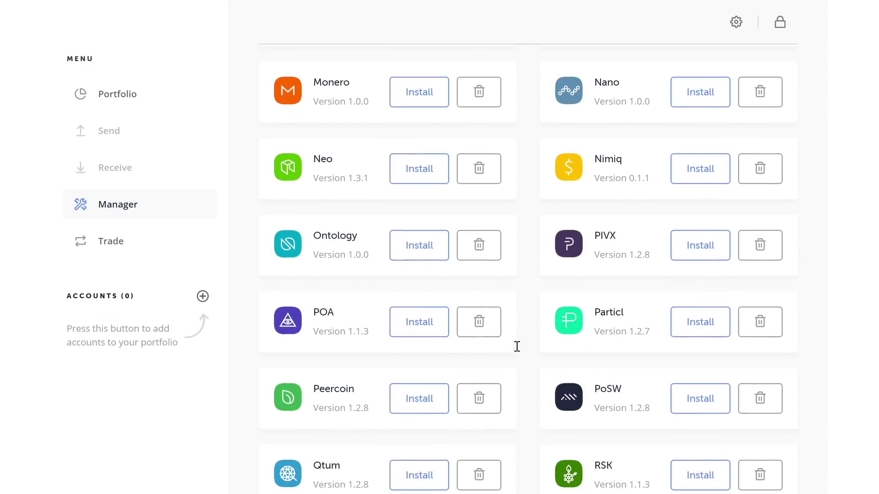
left_click(405, 243)
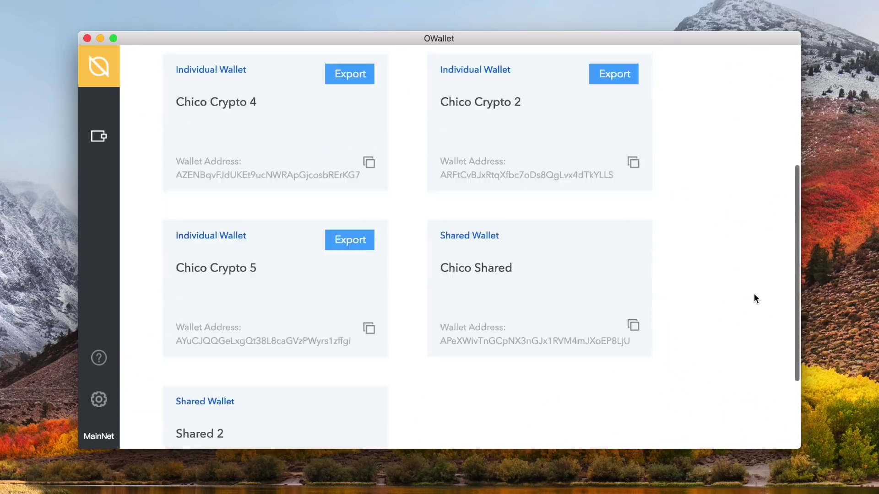
- From the + card on the Ledger Wallet tab, choose Connect Ledger
scroll(754, 297, "up", 5)
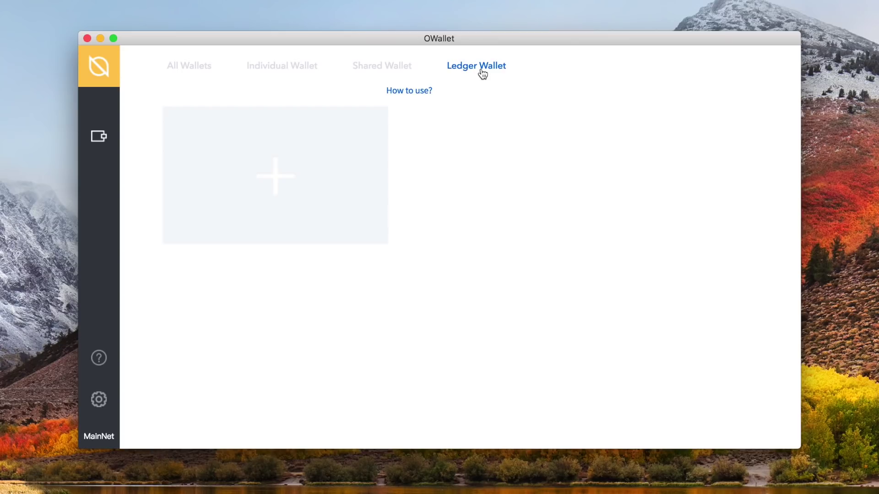
mouse_move(296, 188)
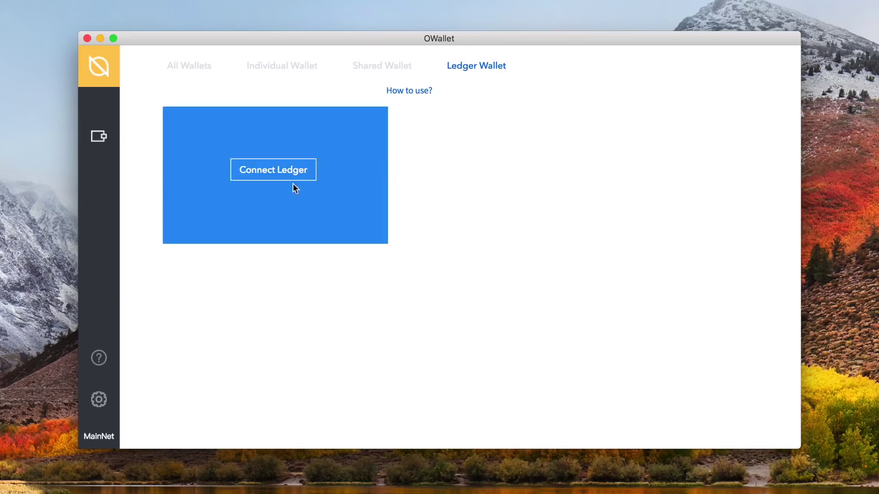
left_click(265, 176)
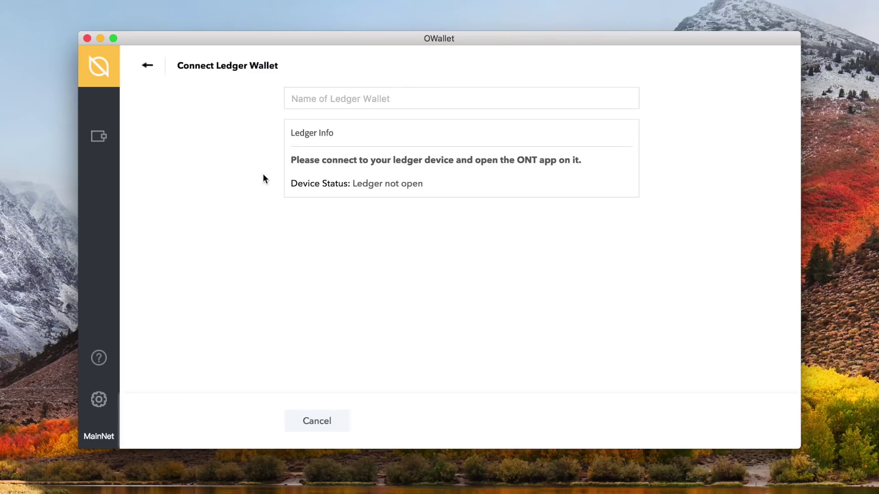